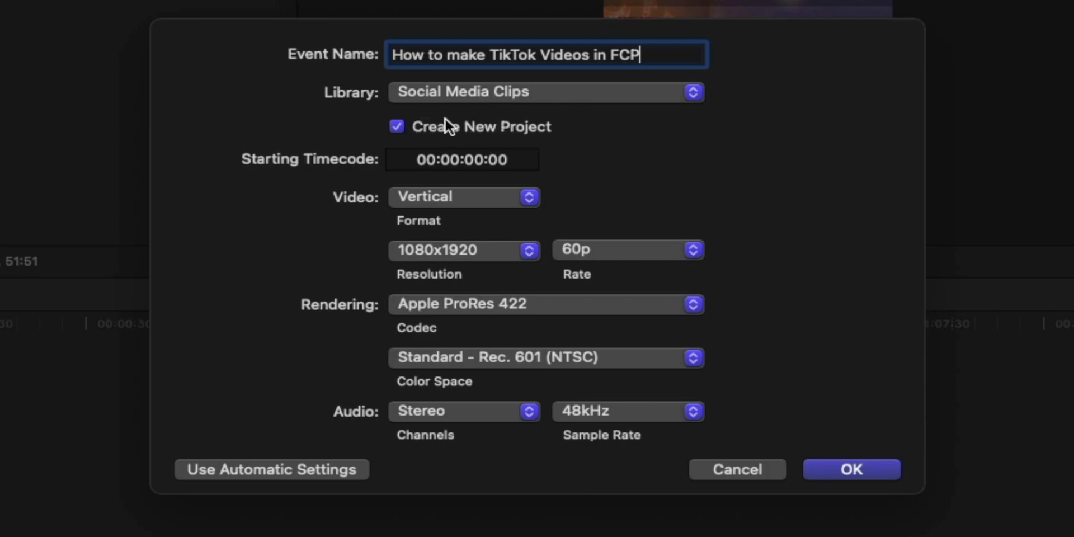
Step: Pick Vertical 1080x1920, then try the Custom format with width 1080 at 60p
left_click(460, 193)
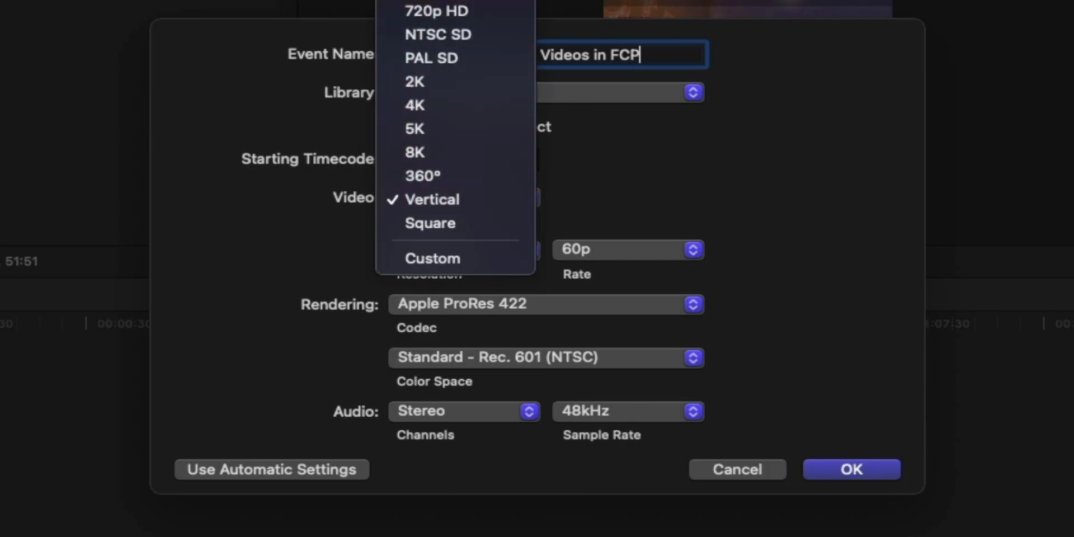
left_click(489, 200)
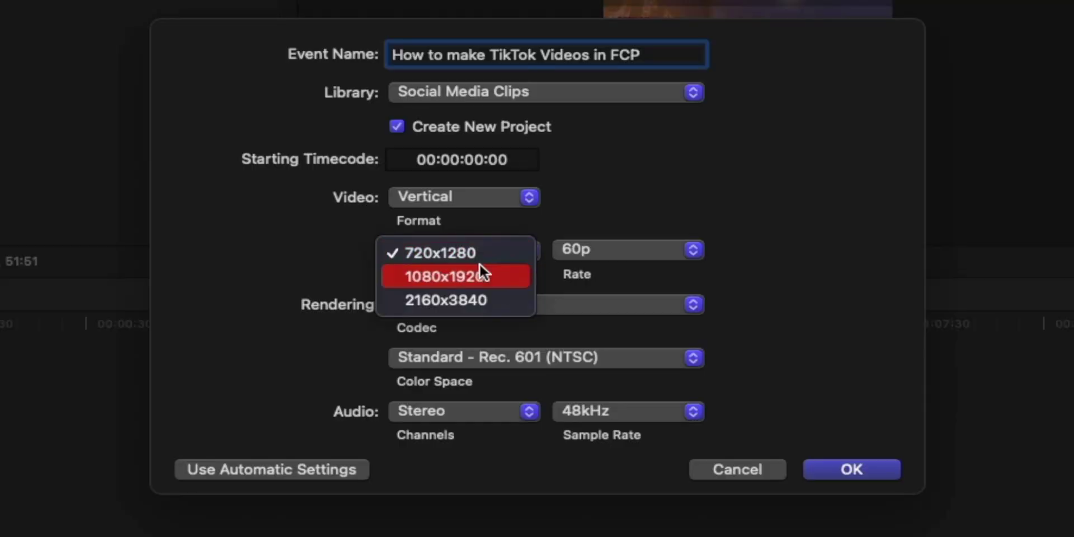
left_click(479, 264)
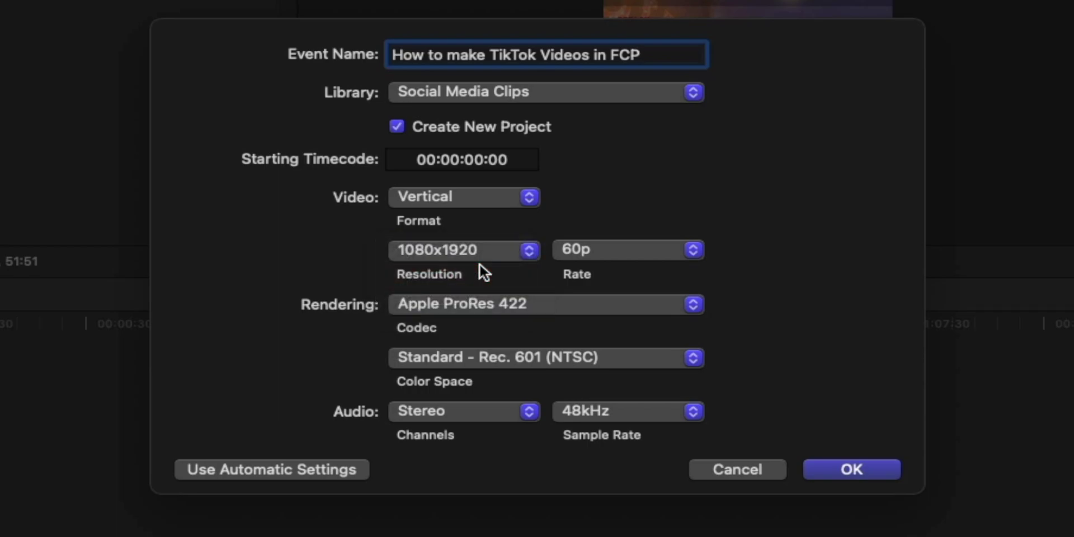
left_click(451, 202)
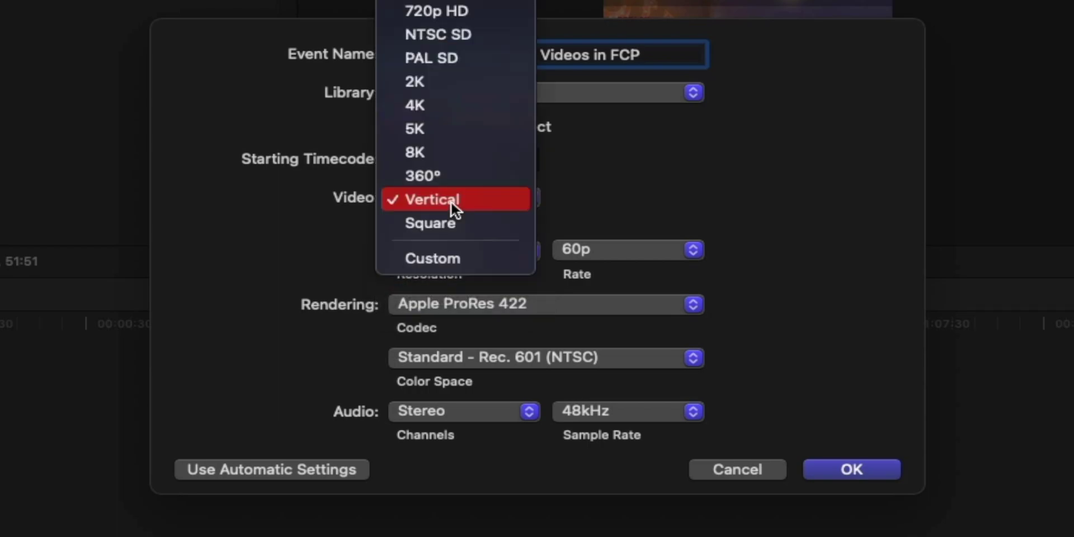
left_click(444, 254)
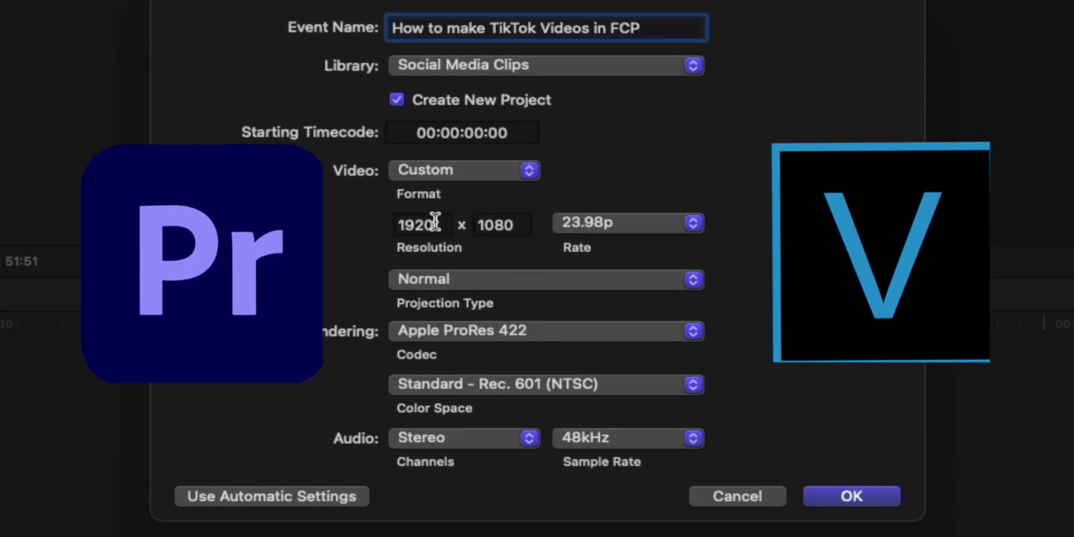
double_click(435, 223)
type("1080")
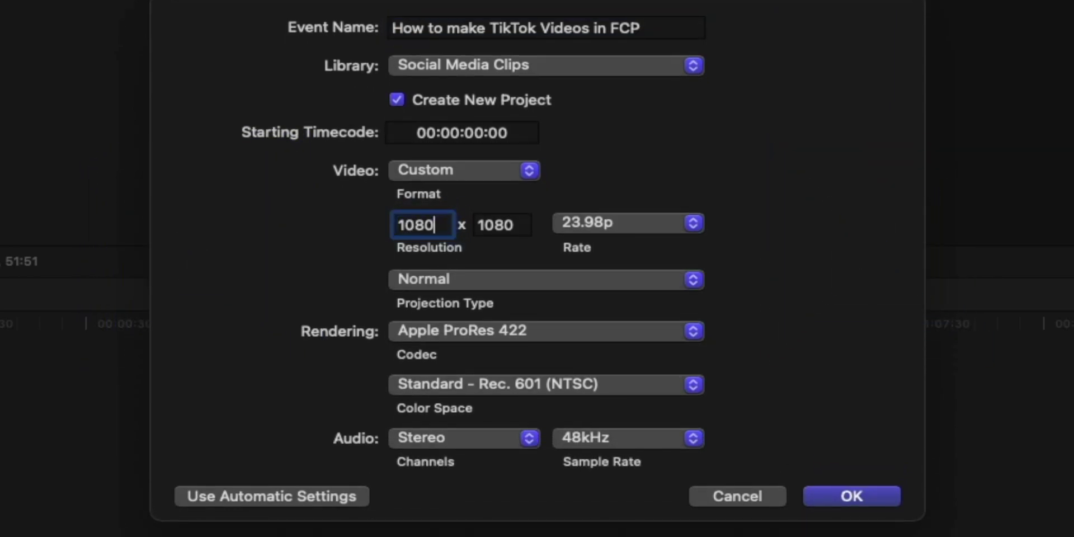
left_click(683, 230)
left_click(589, 386)
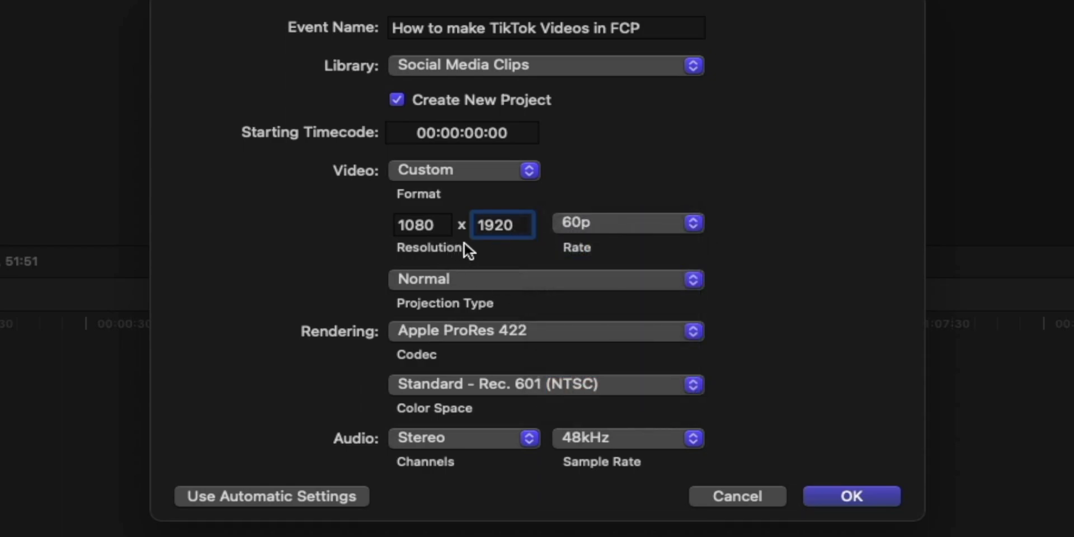
Step: Switch the format back to Vertical at 1080x1920 and create the project
left_click(465, 171)
key("Return")
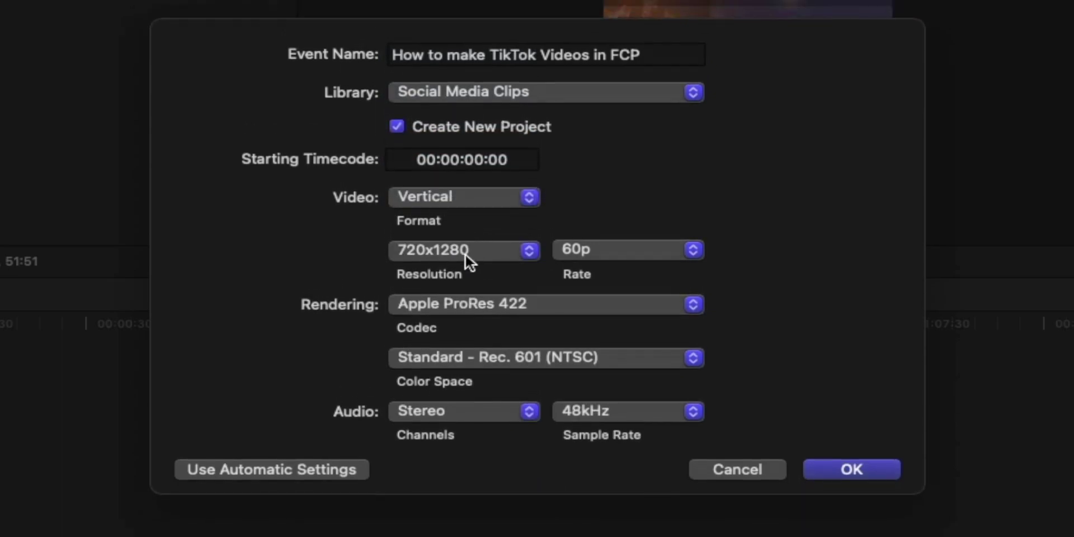
left_click(441, 252)
left_click(447, 273)
left_click(848, 469)
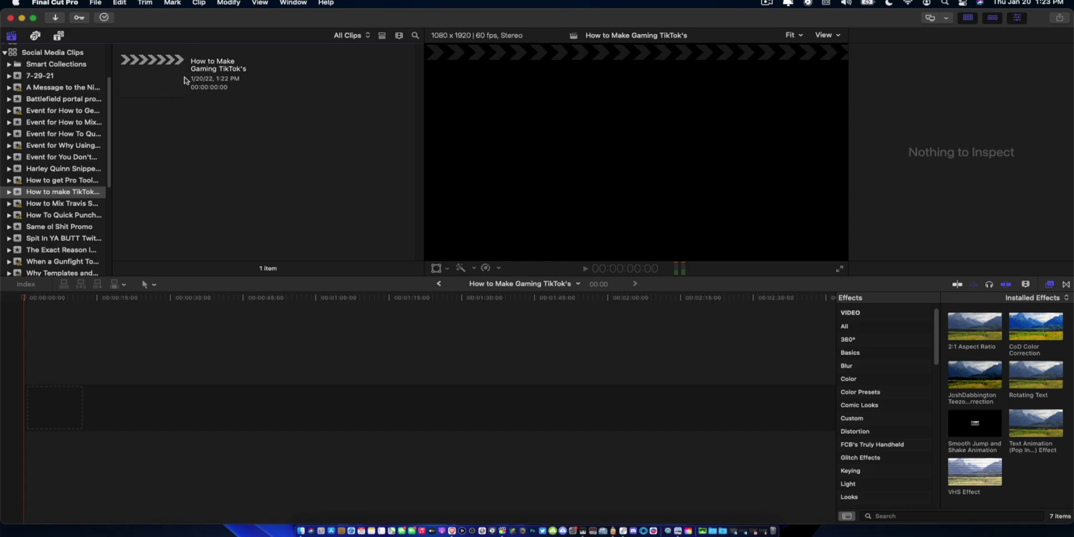
Step: Duplicate the CAM clip onto the lane above, mute the copy's audio, and disable it
left_click(184, 81)
left_click(722, 531)
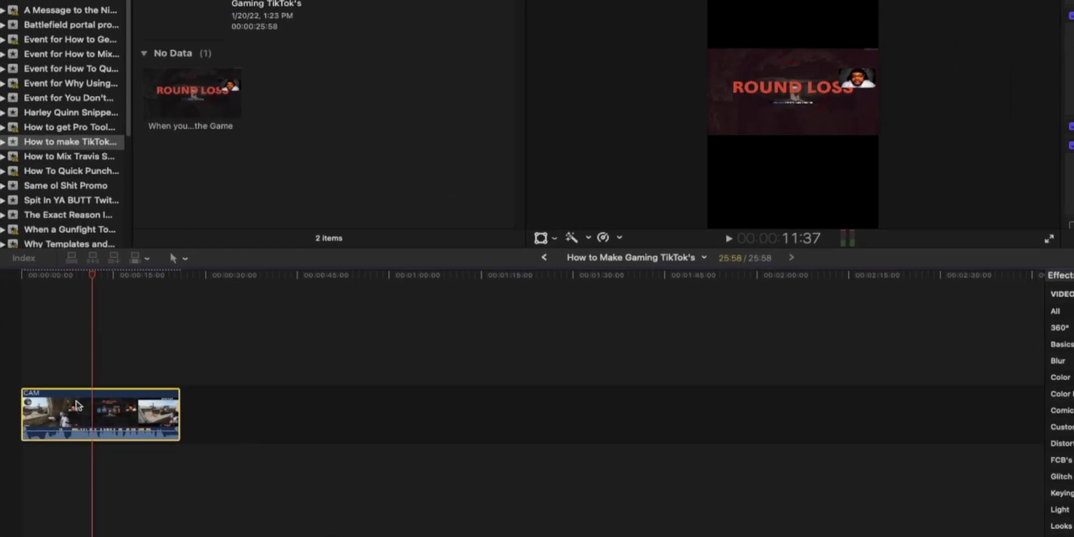
left_click_drag(77, 406, 82, 333, "alt")
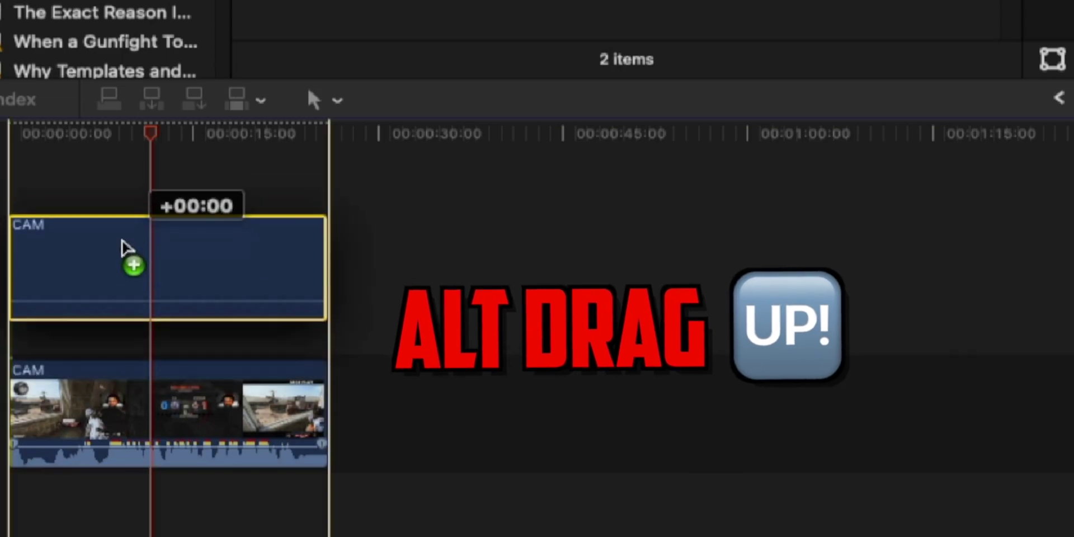
left_click_drag(128, 247, 125, 252)
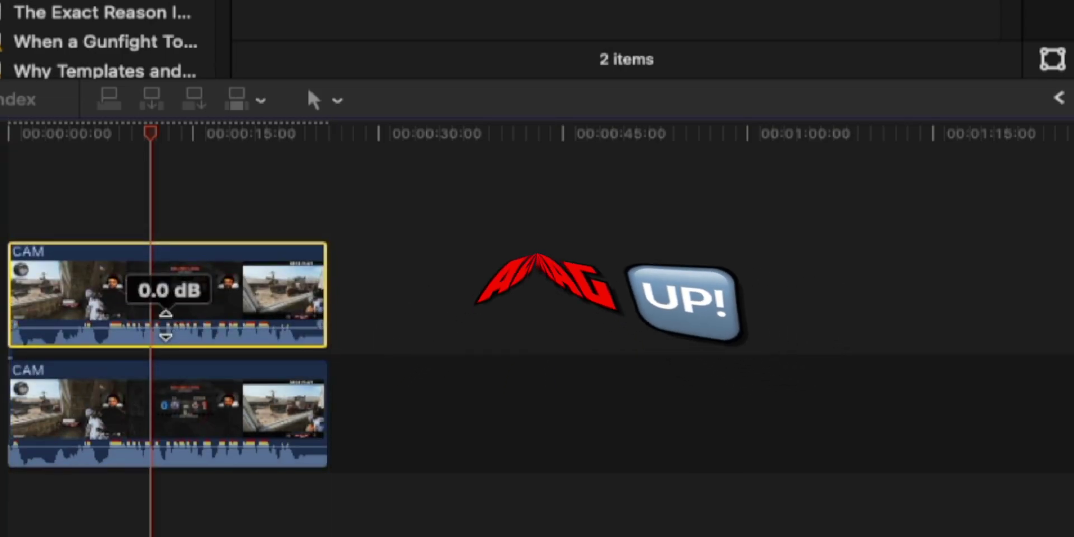
left_click_drag(164, 335, 160, 373)
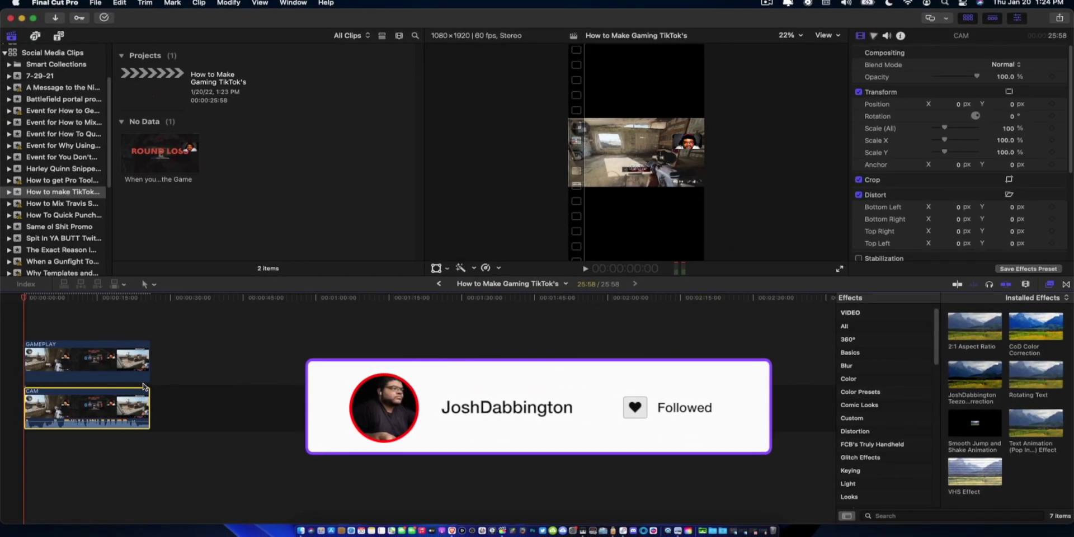
key("v")
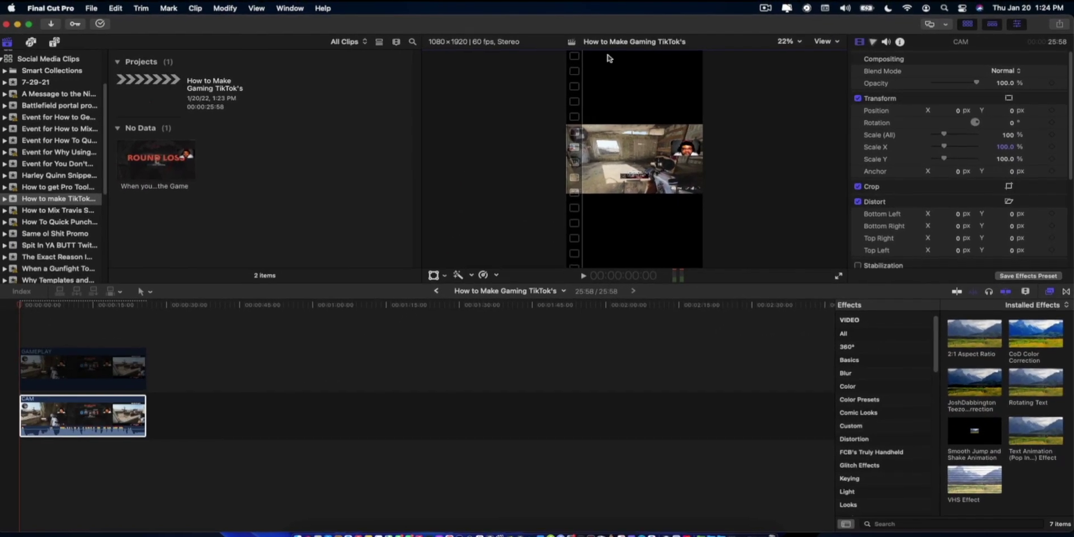
Step: Using Transform in the viewer, scale the CAM clip up and shift it left
left_click(437, 275)
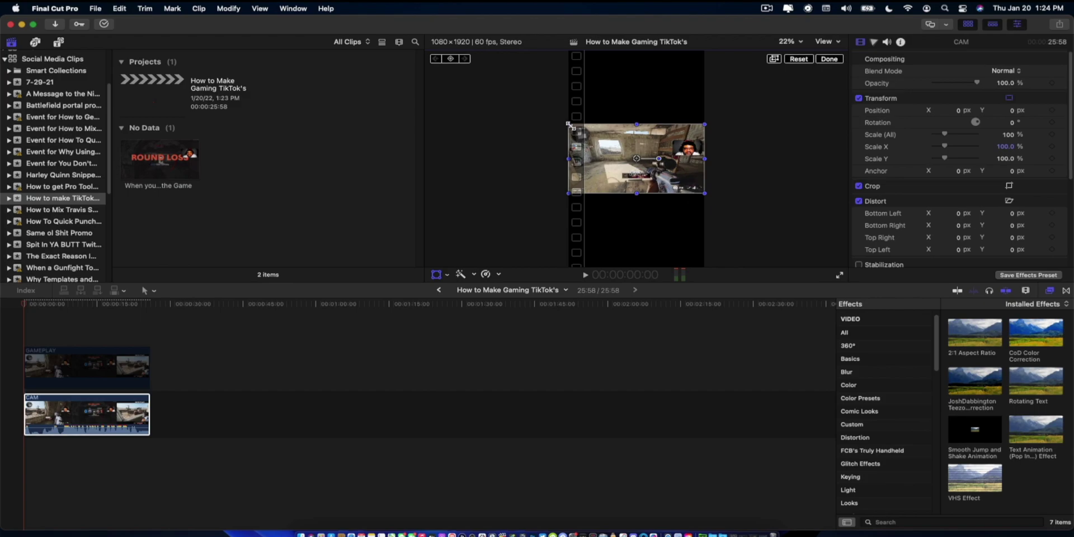
left_click_drag(569, 126, 297, 54)
left_click_drag(297, 54, 277, 50)
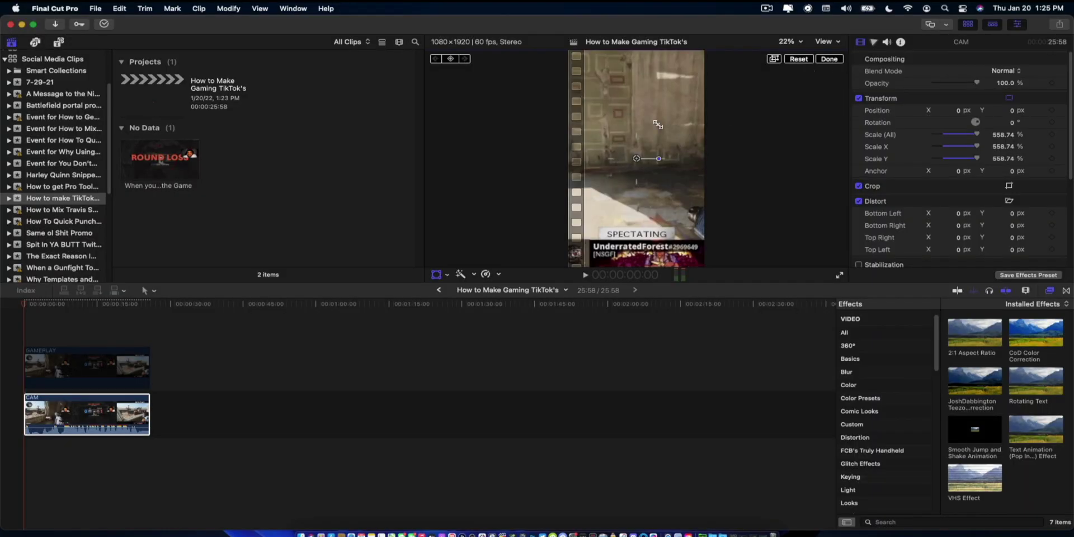
left_click_drag(658, 124, 503, 119)
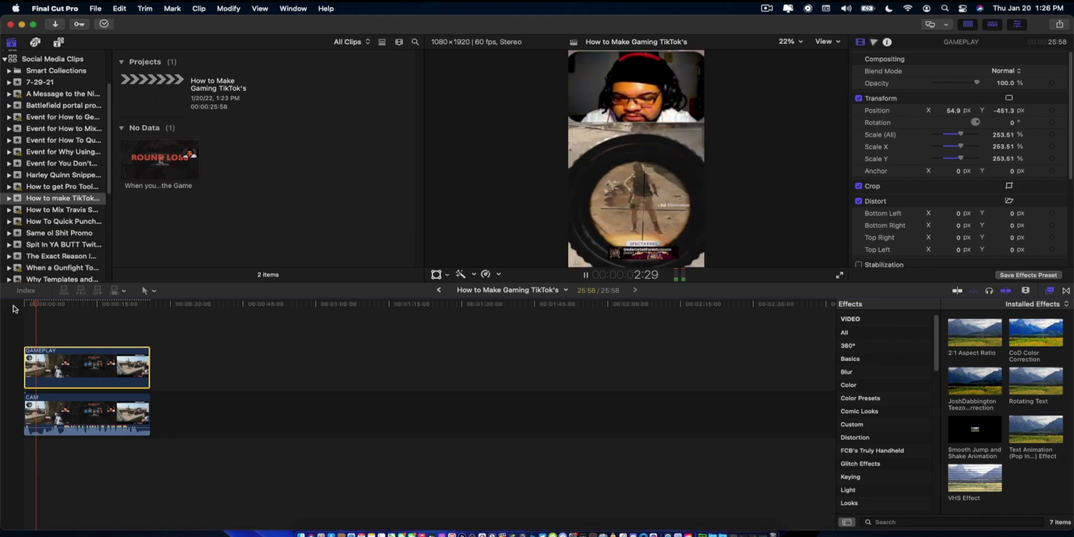
Step: Add mixkit-leave-it-to-me-409 from the Background Music sound effects beneath the CAM clip
key("space")
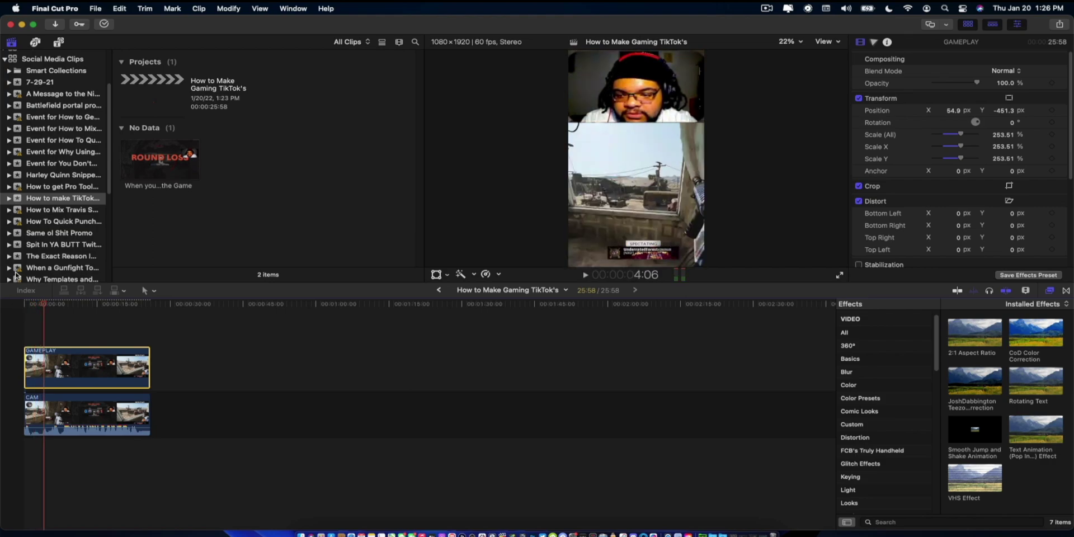
left_click(36, 41)
left_click(42, 91)
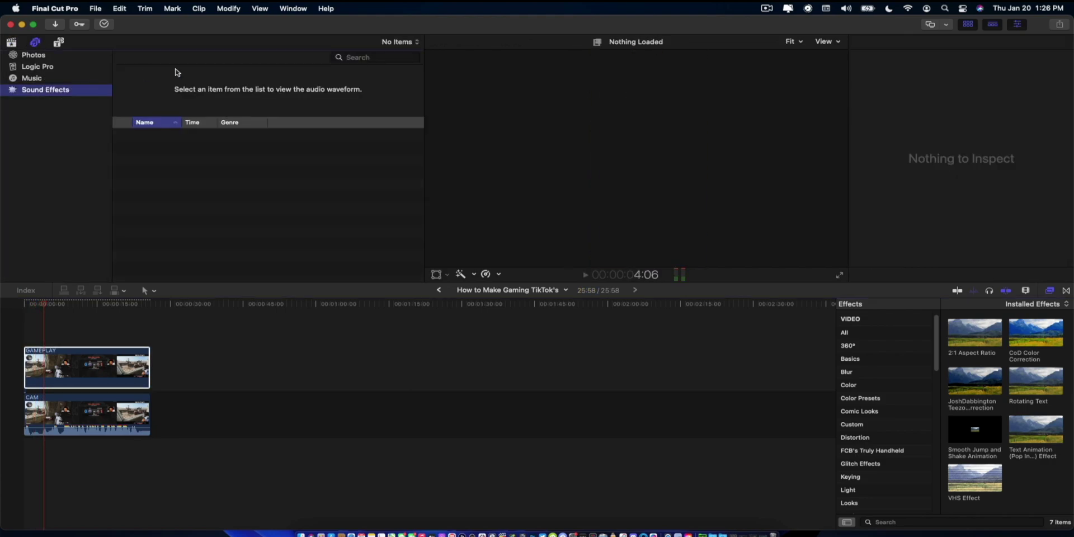
scroll(429, 67, "up", 3)
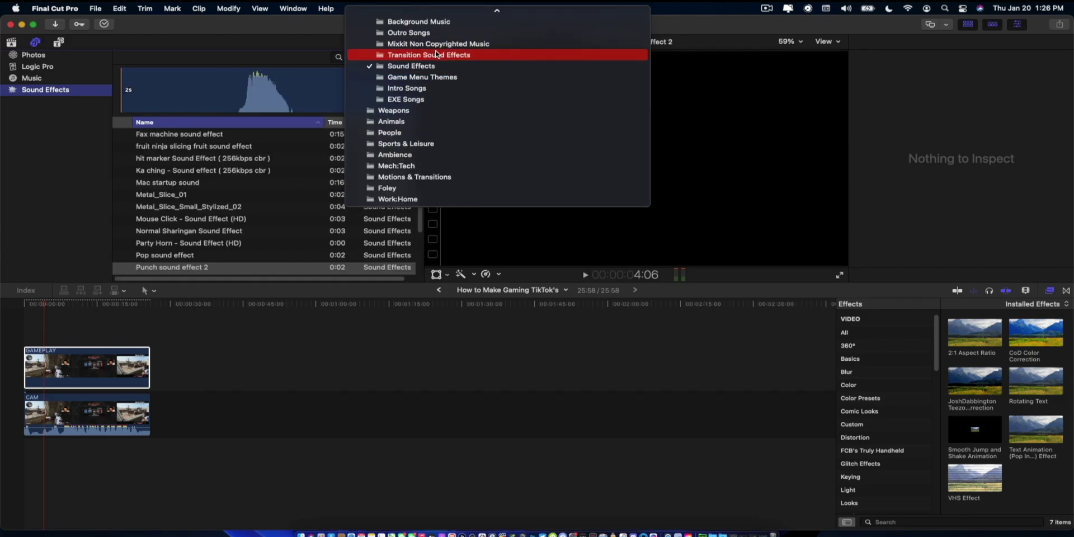
left_click(420, 55)
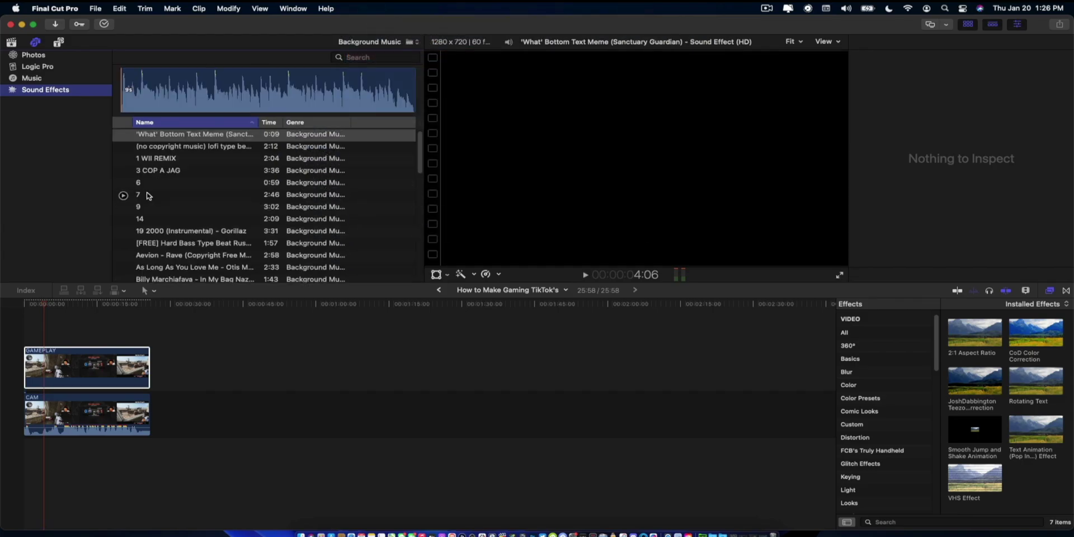
scroll(136, 182, "down", 4)
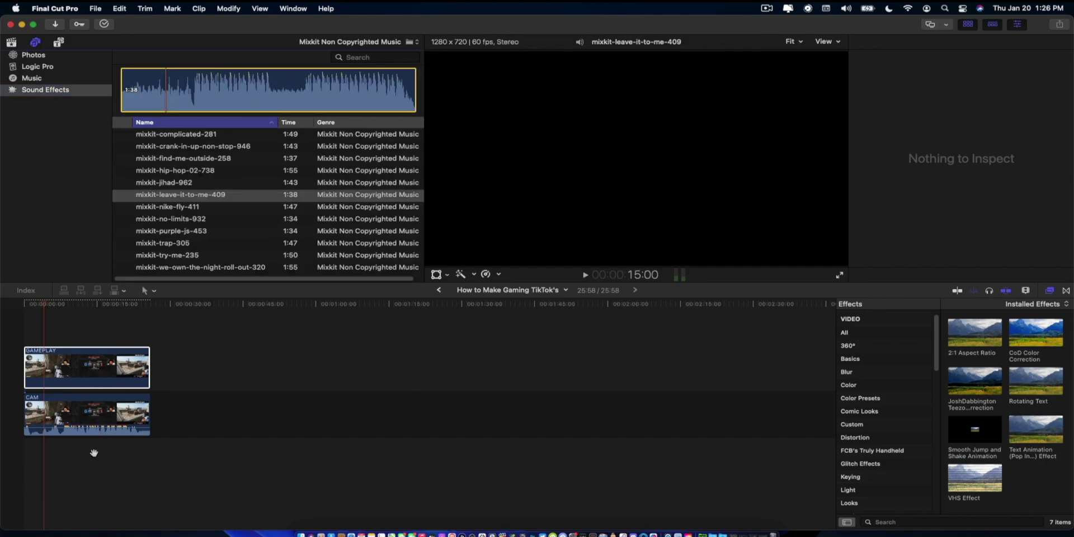
left_click_drag(94, 453, 94, 453)
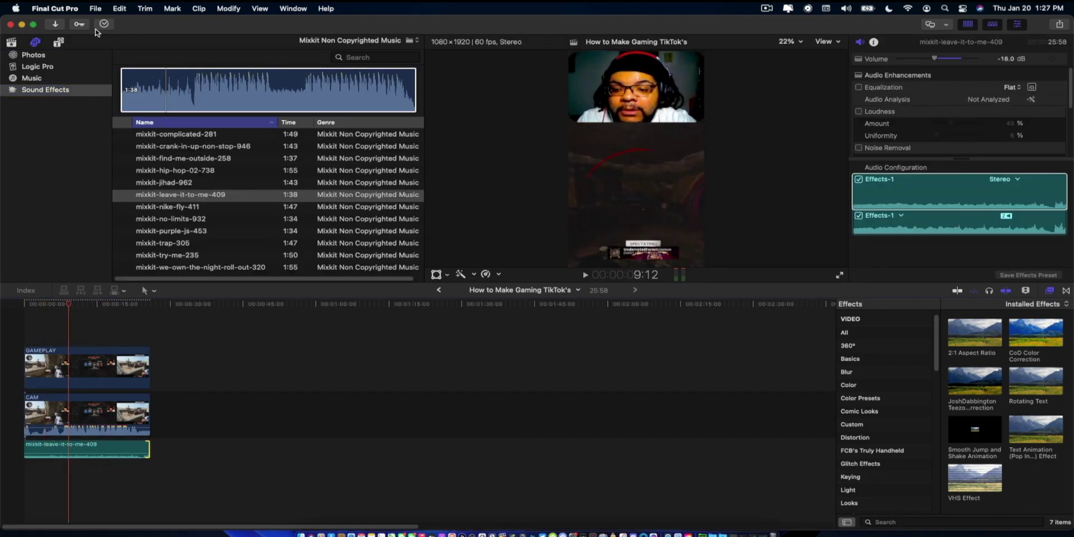
left_click(60, 43)
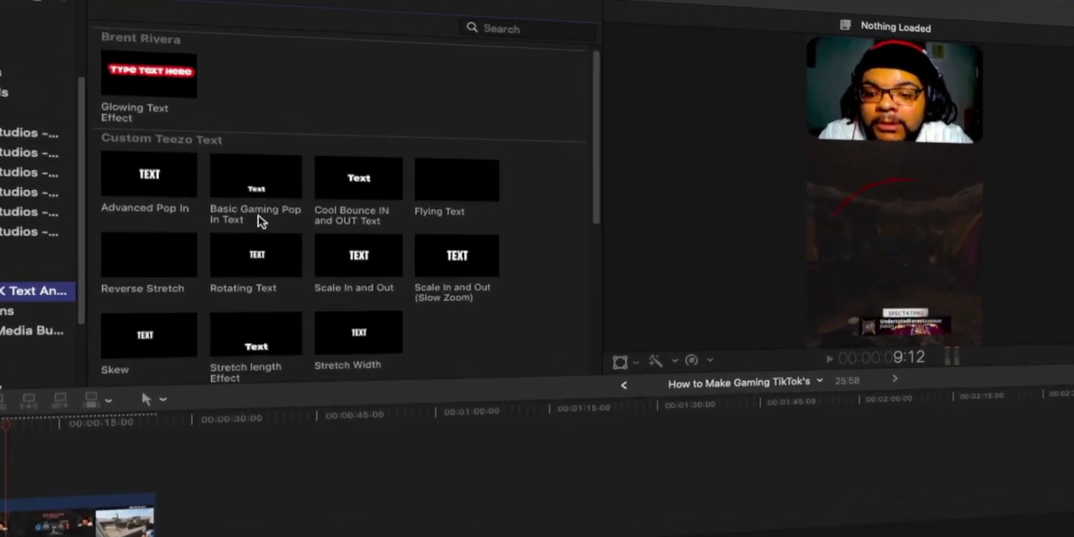
Step: Scroll the timeline and play the vertical edit from the beginning
scroll(448, 287, "down", 5)
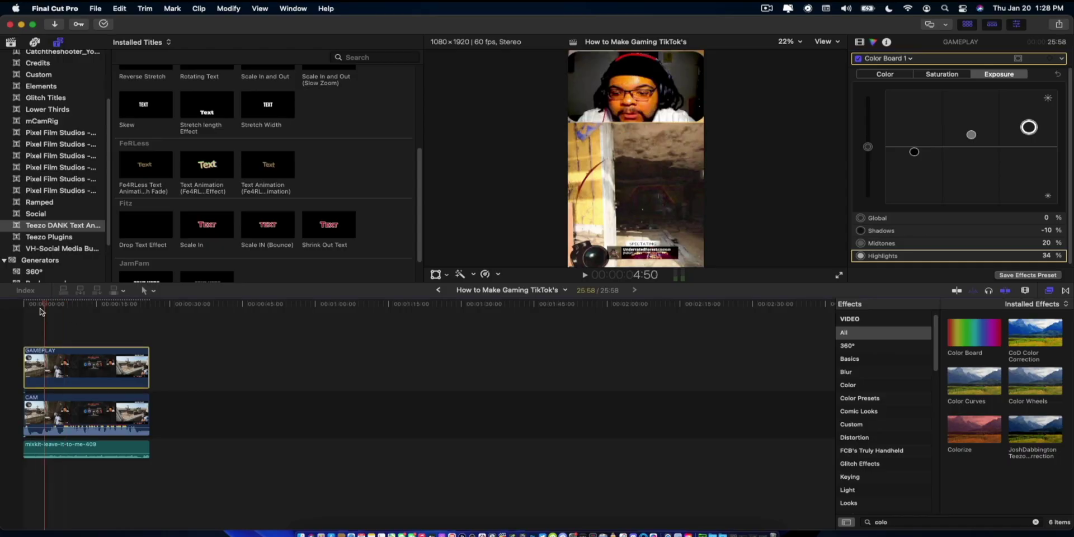
key("space")
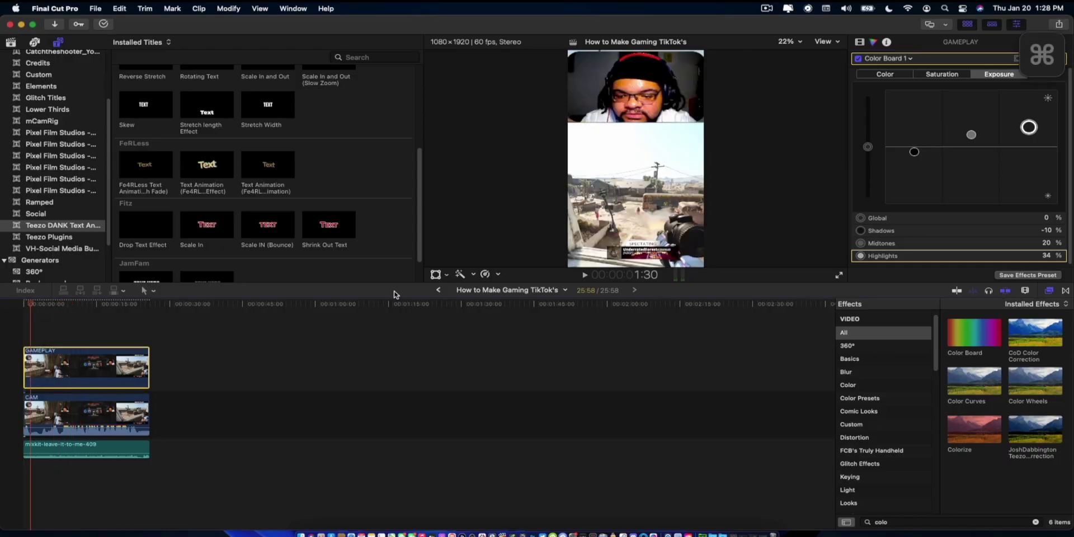
Step: Export the project as a .mov file into the 04. Finished Videos folder
key("super+e")
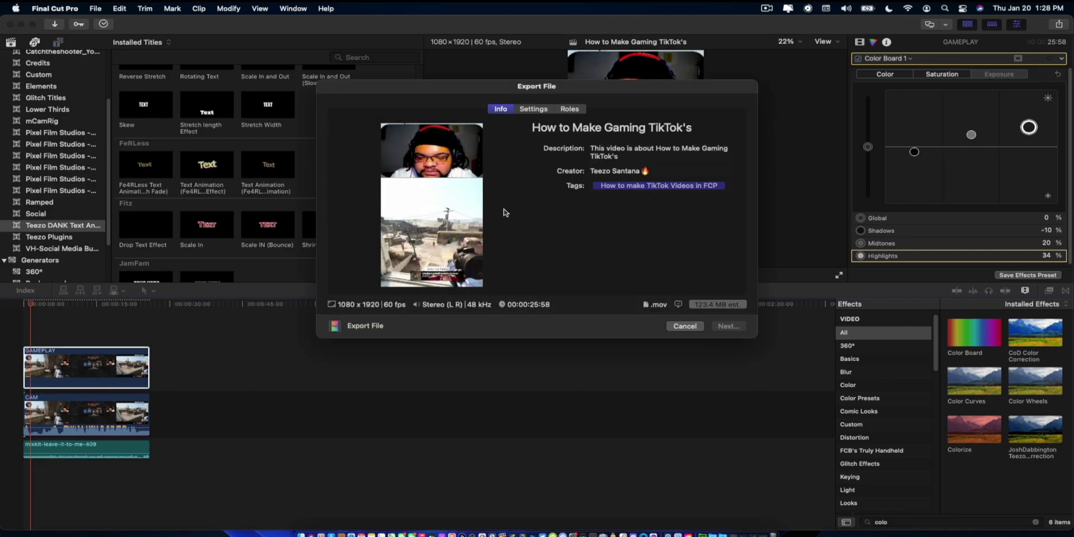
key("Return")
left_click(543, 127)
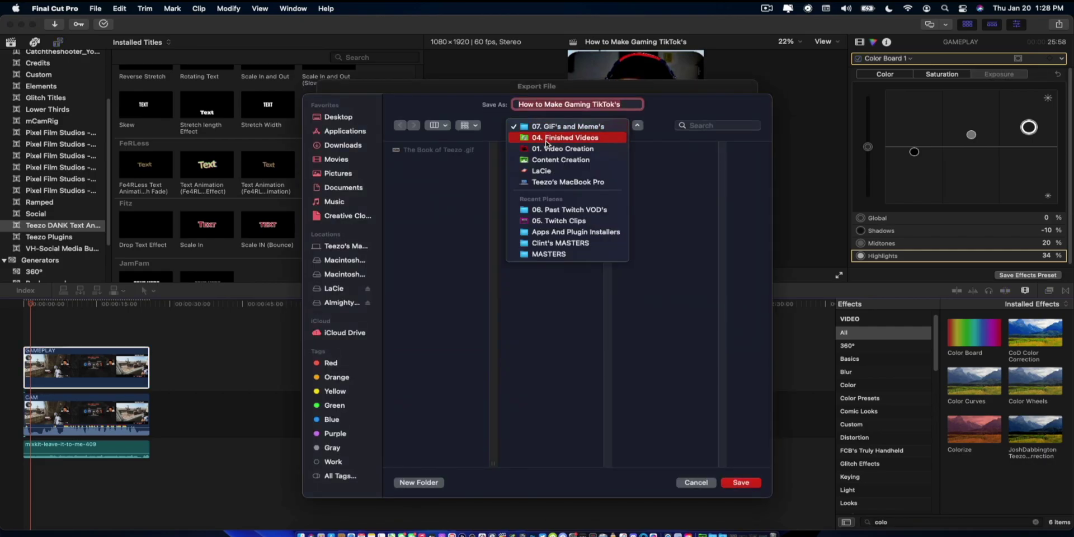
left_click(546, 143)
key("Return")
Step: Show the Background Tasks window to watch the export progress, moving it aside
left_click(104, 25)
left_click_drag(831, 30, 605, 35)
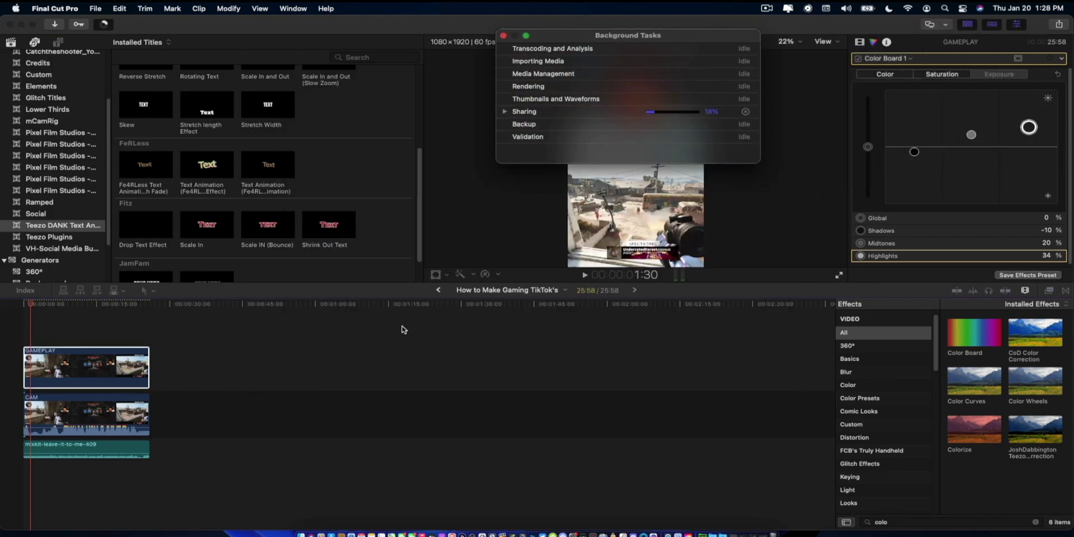
left_click(38, 309)
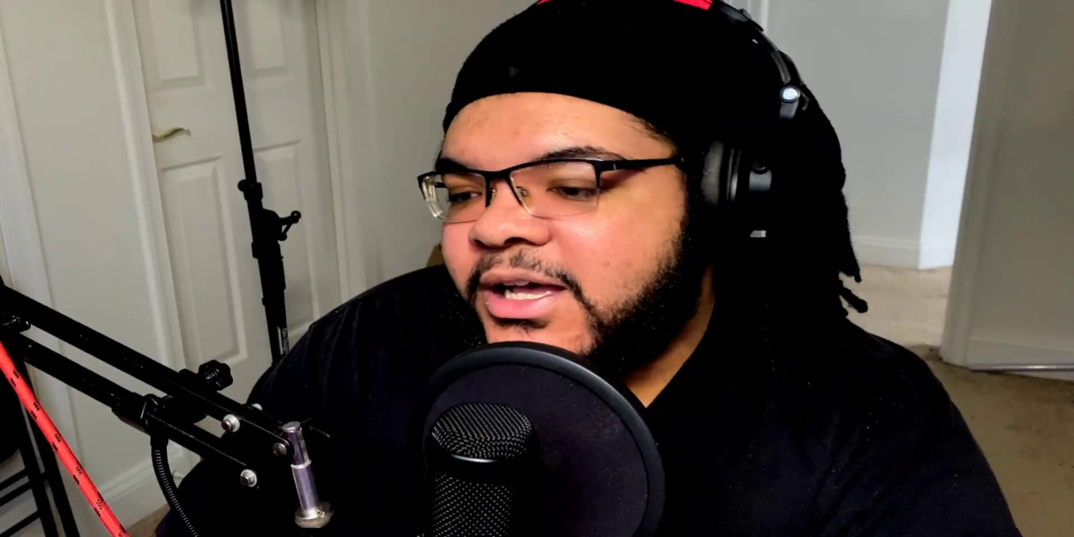